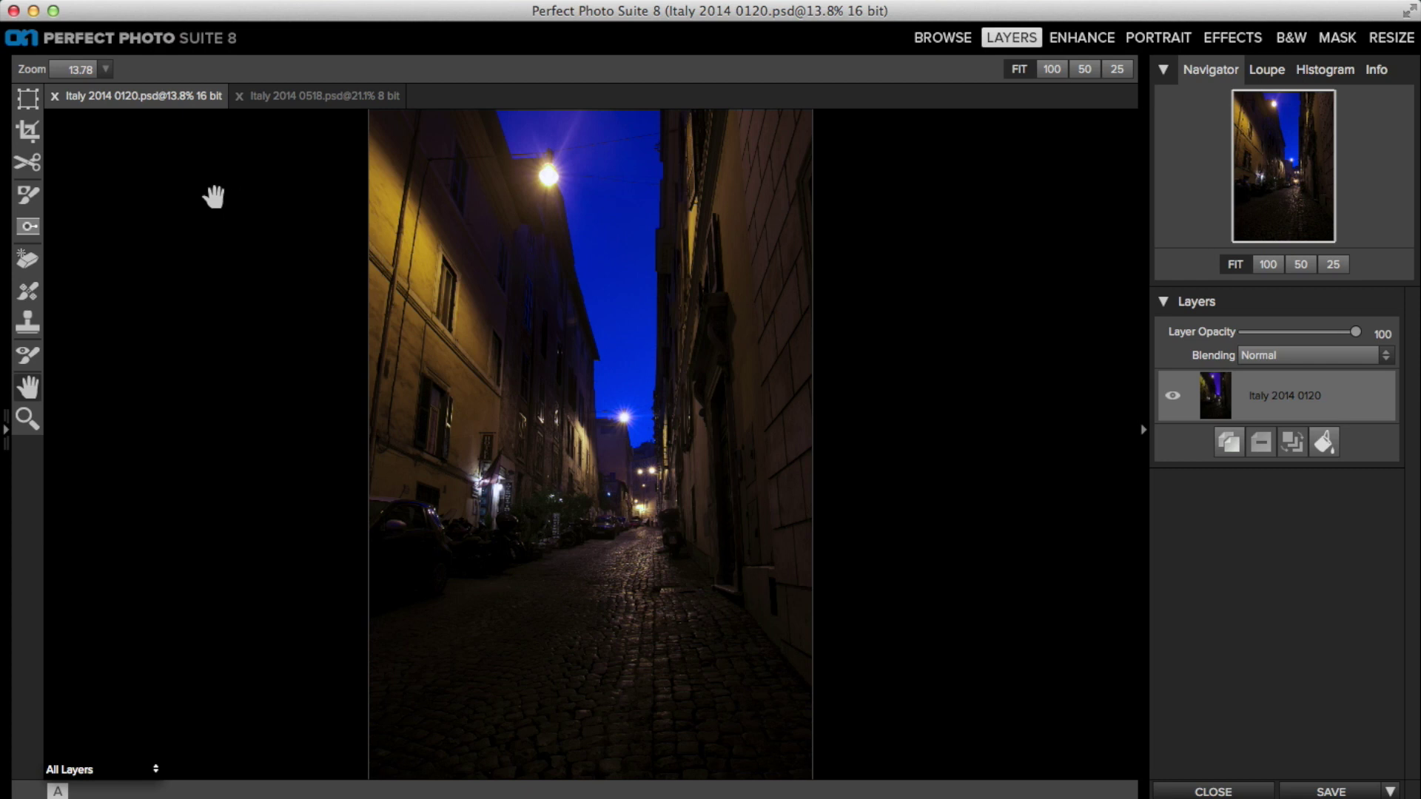
# - Add an HDR Look filter to the night street photo and lower its Detail from 20 to 12
pyautogui.click(314, 97)
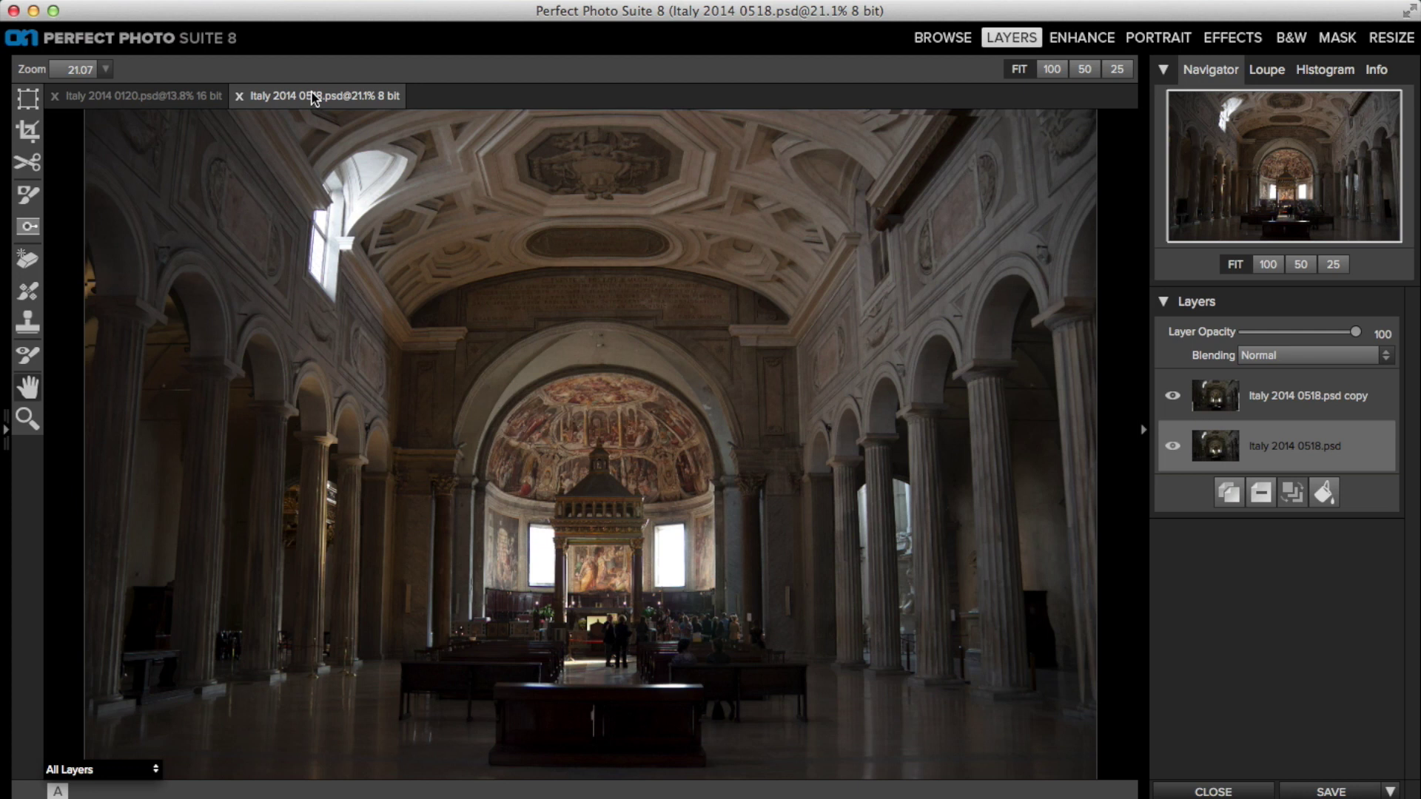
pyautogui.click(172, 97)
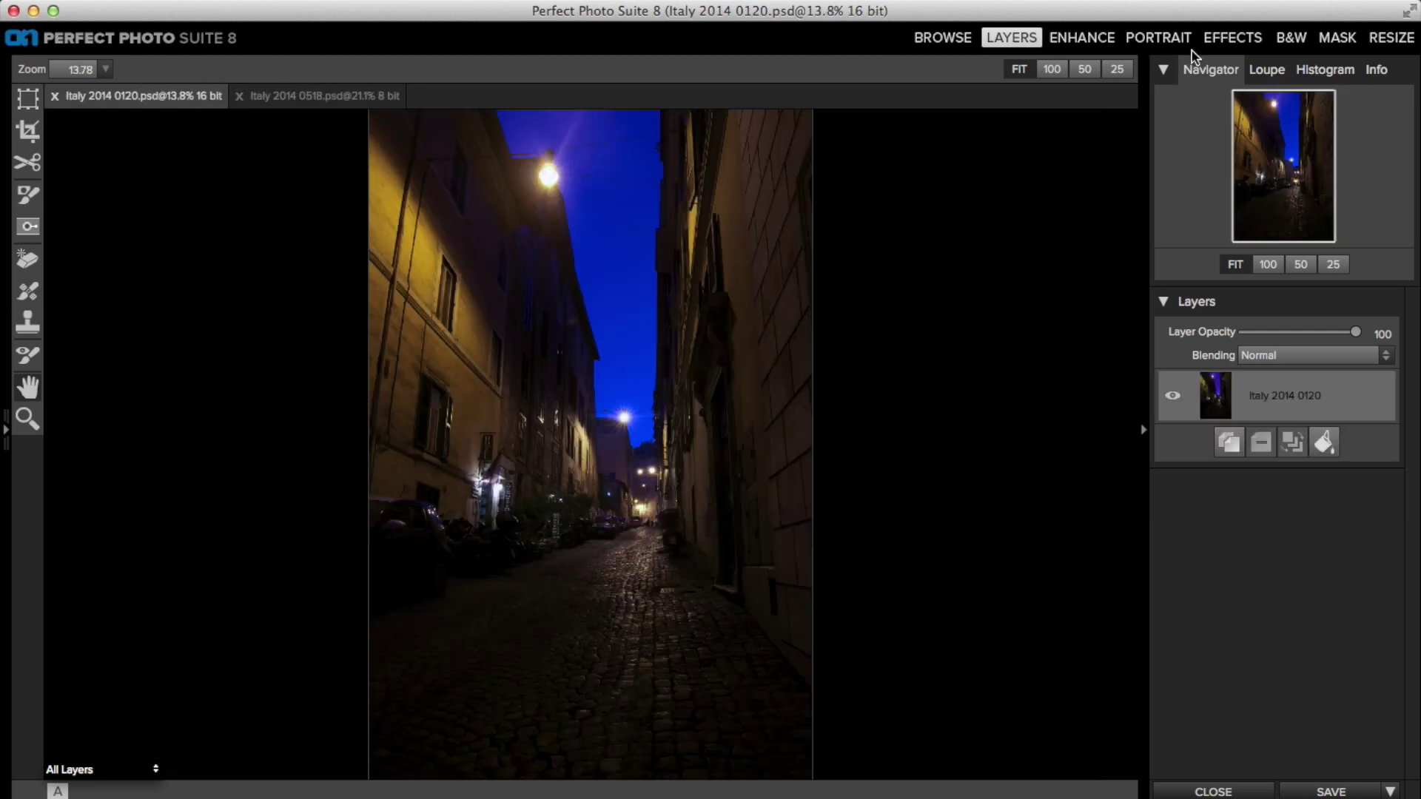
pyautogui.click(1224, 34)
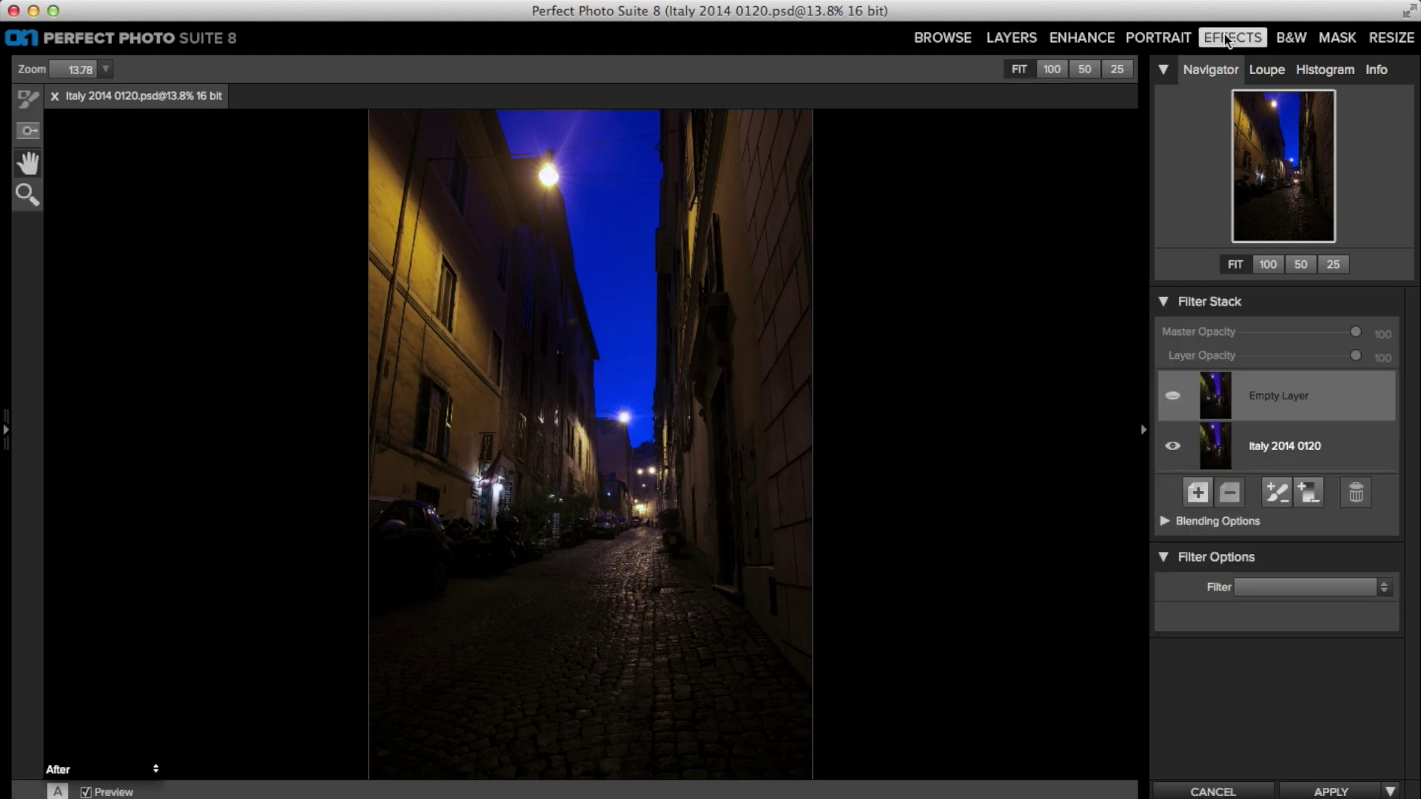
pyautogui.click(1256, 593)
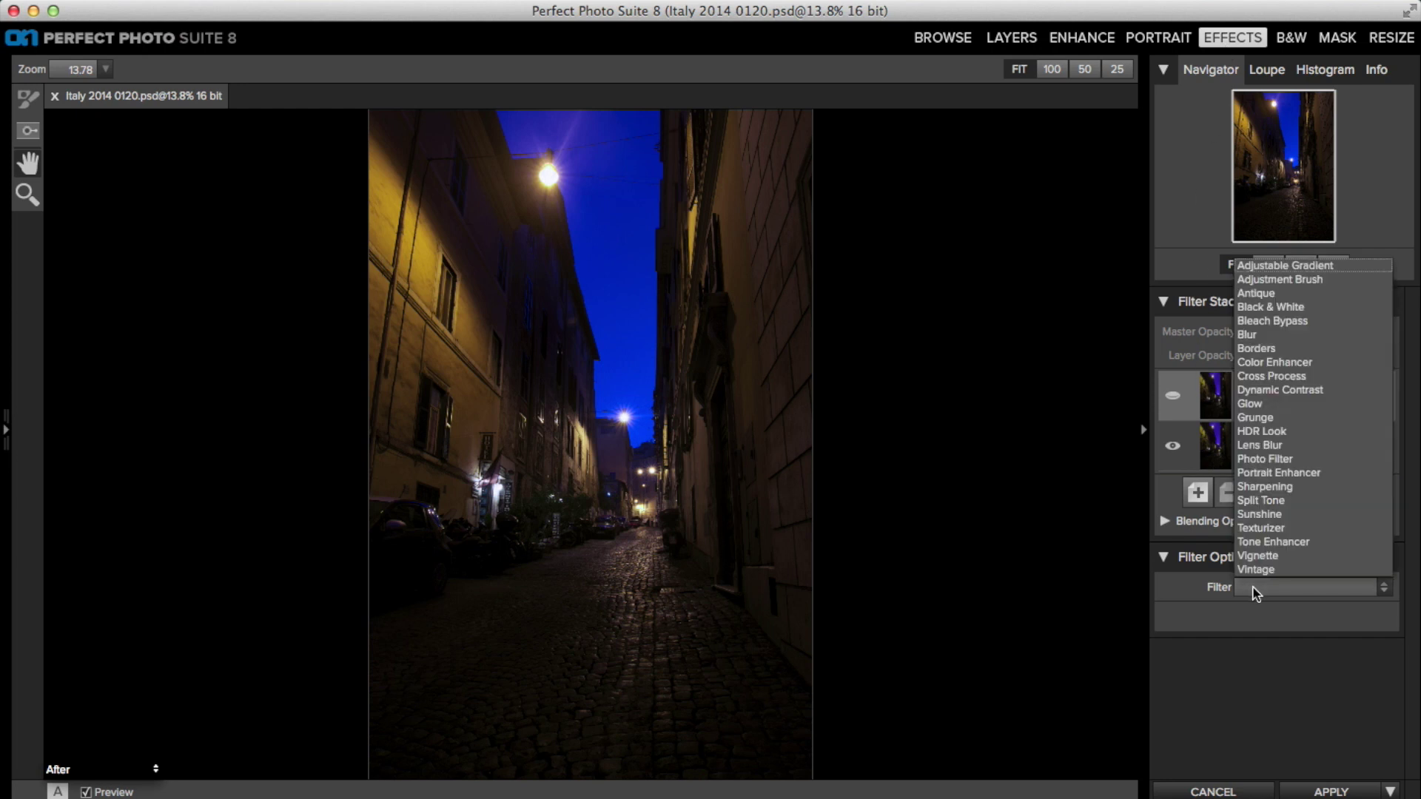
pyautogui.click(1281, 432)
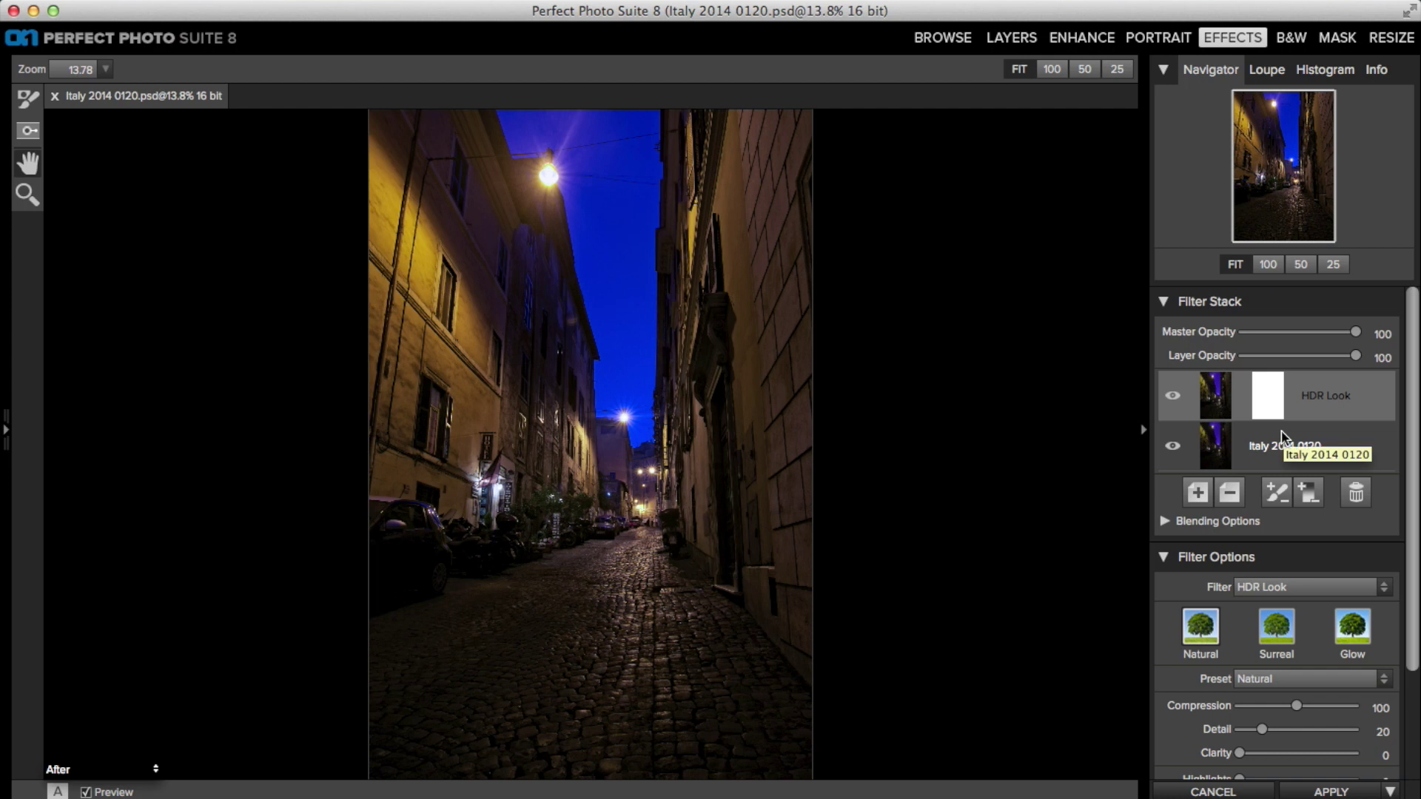
pyautogui.scroll(-4, 1301, 518)
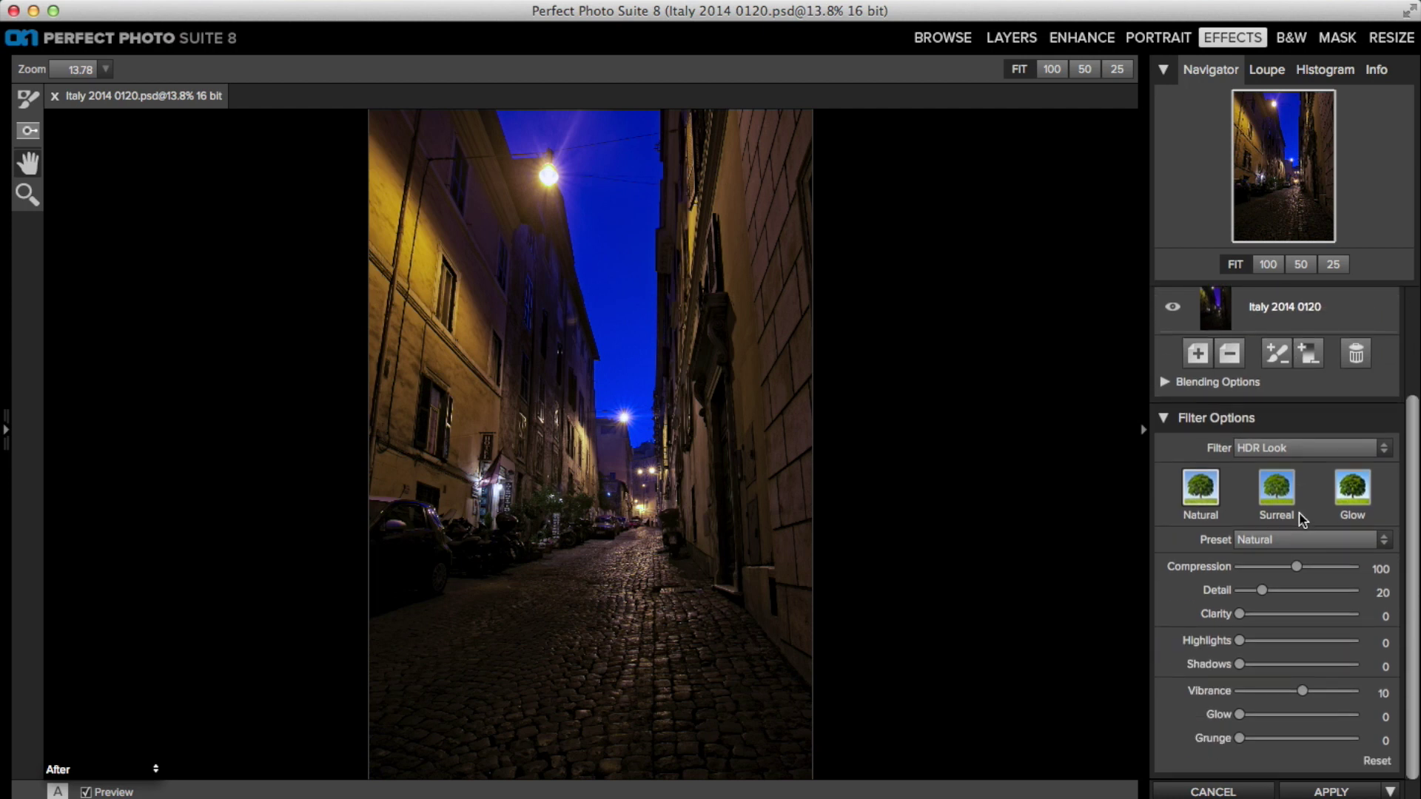
pyautogui.moveTo(1261, 590); pyautogui.dragTo(1252, 591)
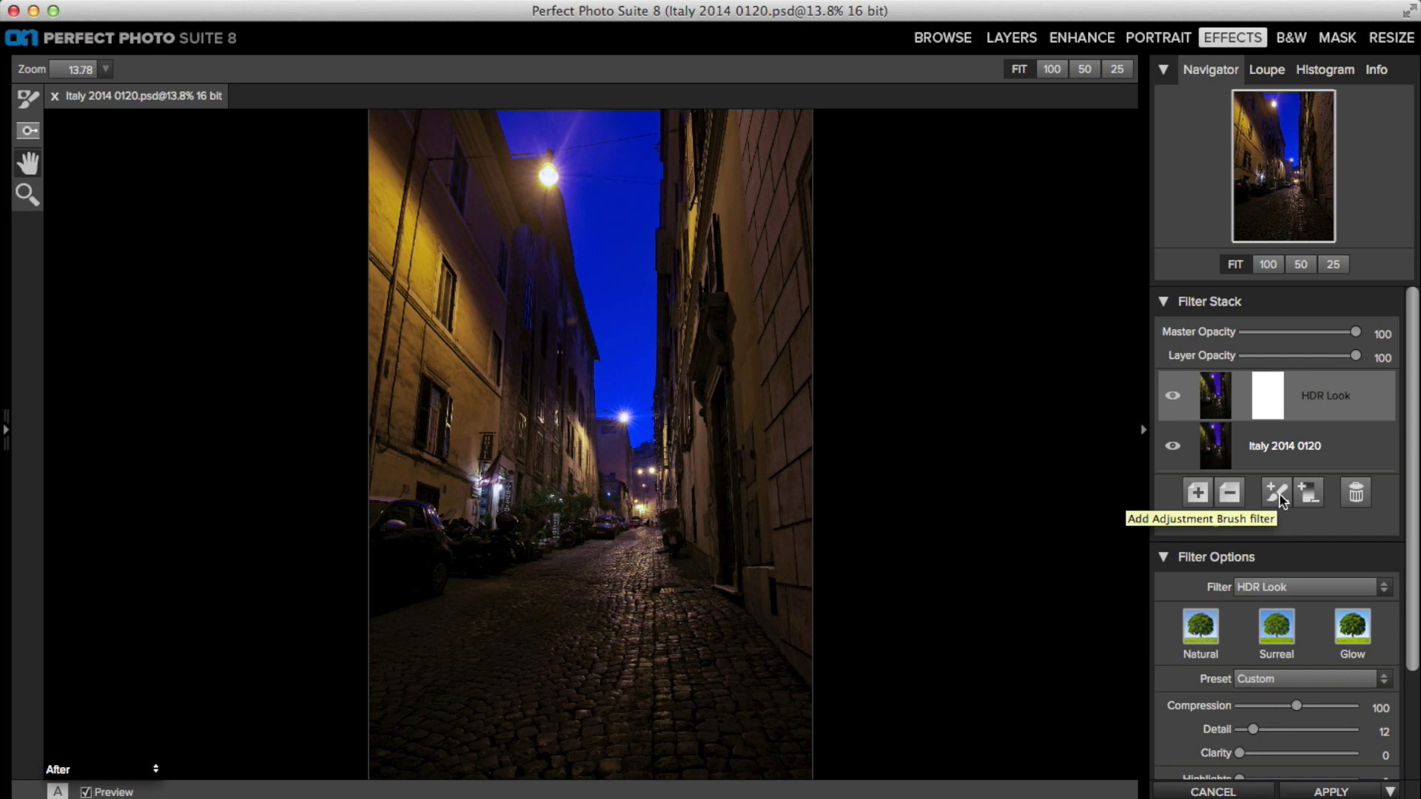
# - Add an Adjustment Brush layer on the Detail preset at 40, with brush size enlarged to 400
pyautogui.click(1282, 500)
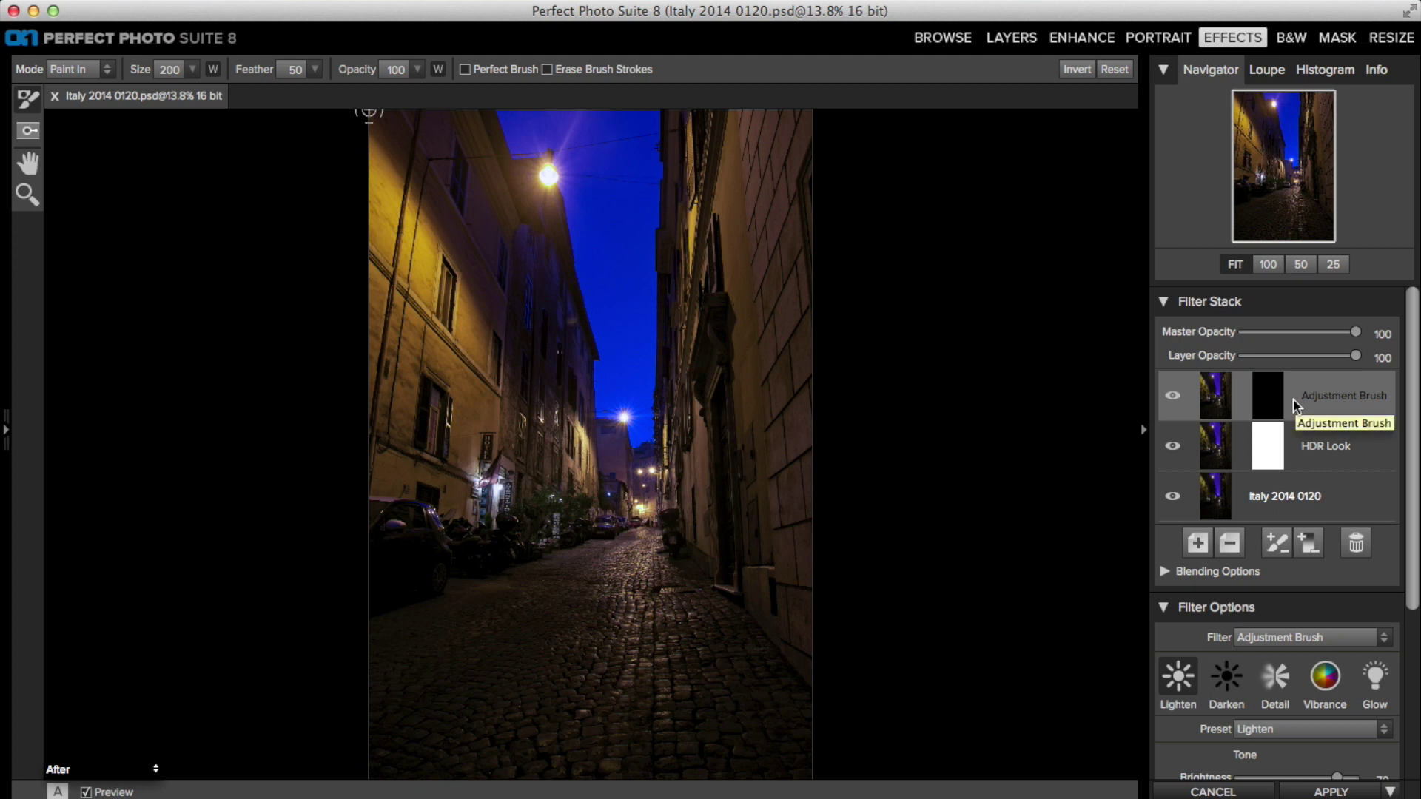
pyautogui.scroll(-3, 1295, 405)
pyautogui.scroll(-2, 1296, 406)
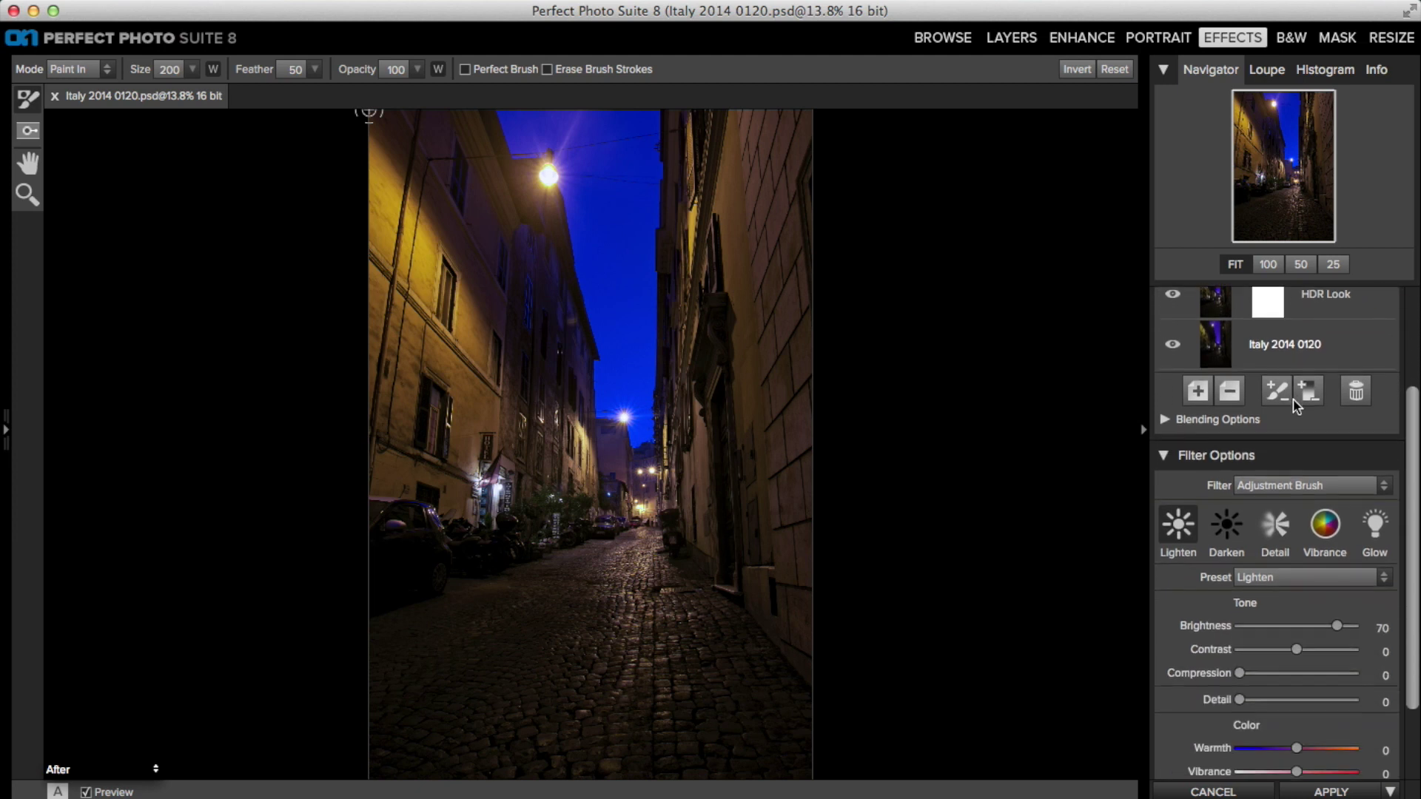
pyautogui.click(1281, 547)
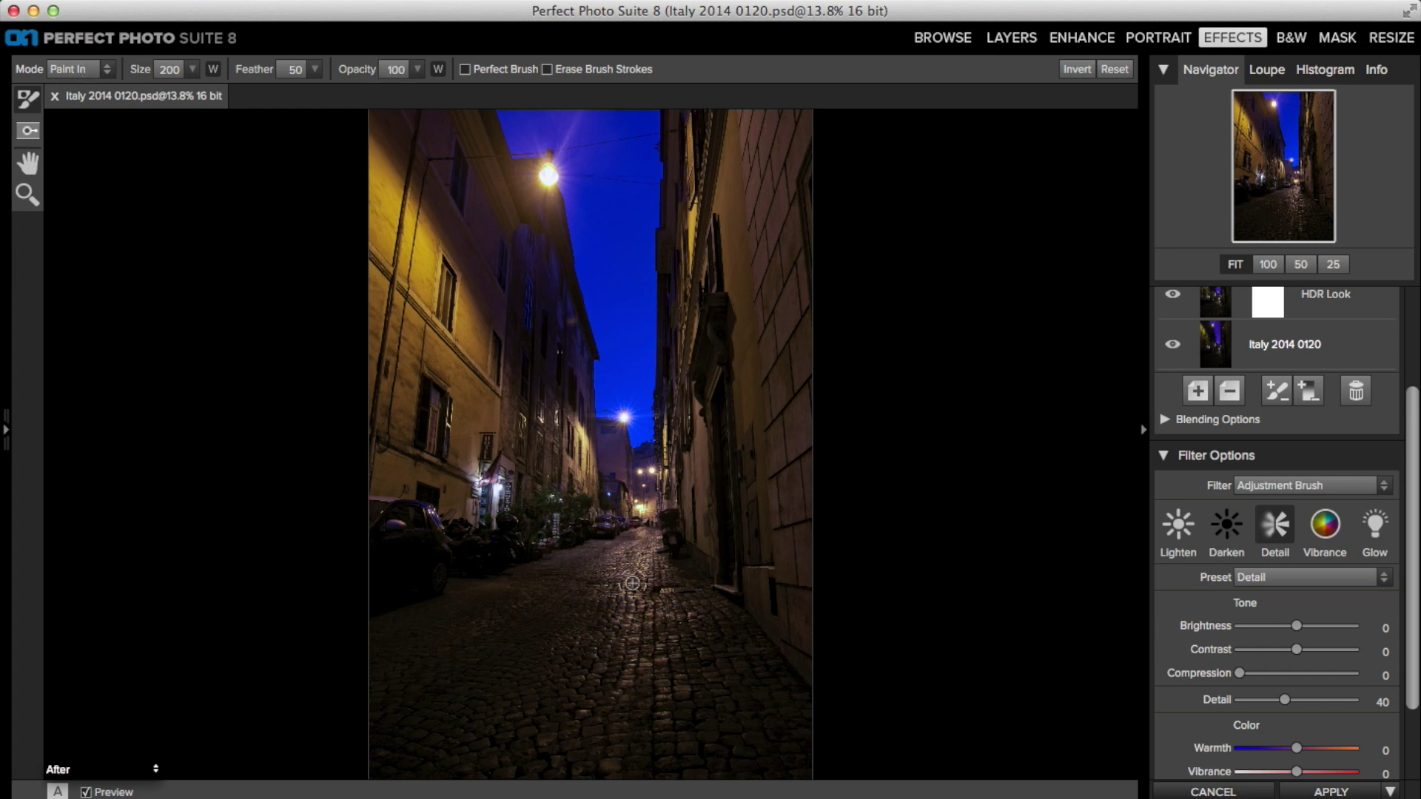
pyautogui.press(']')
pyautogui.press(']')
pyautogui.press(']')
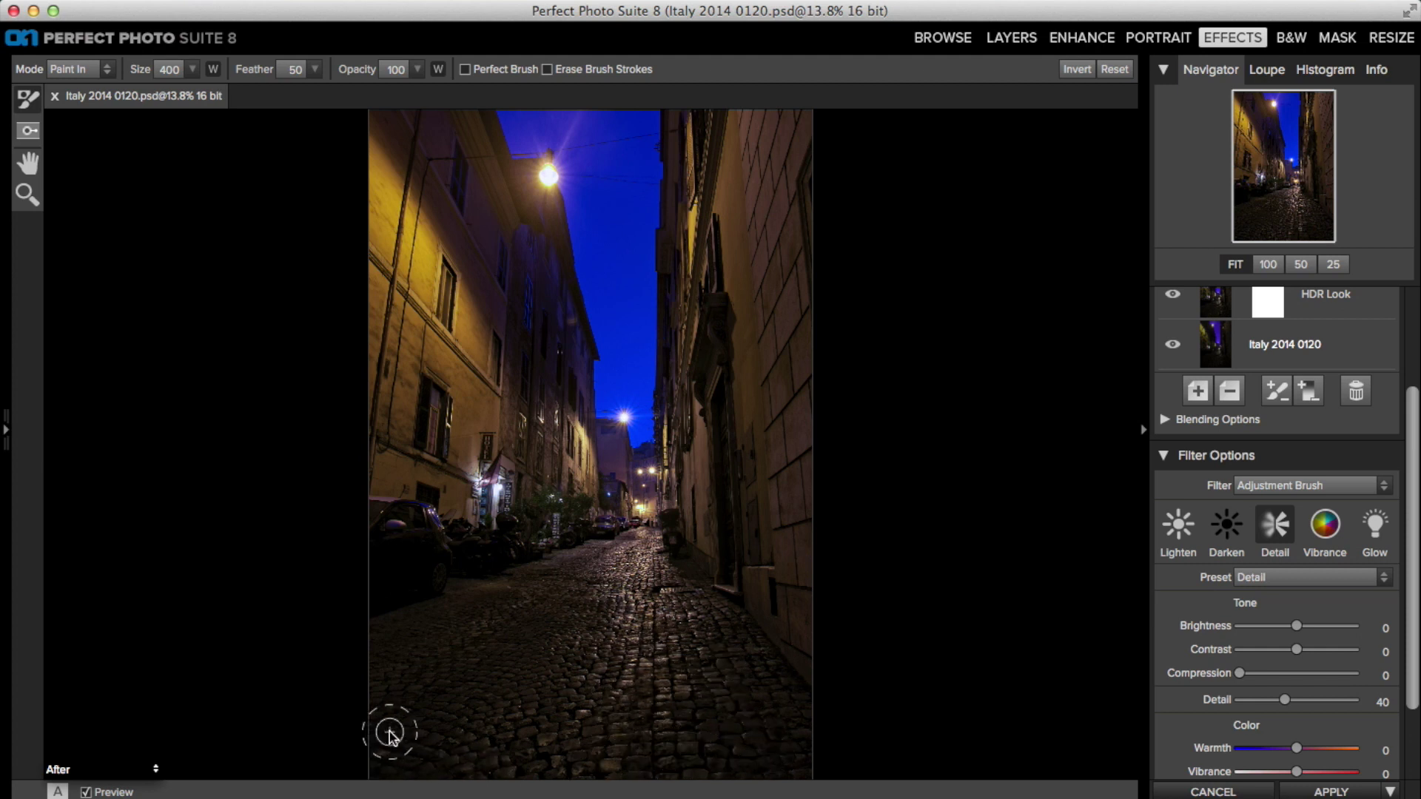
# - Open the preview display options popup at the bottom left
pyautogui.click(120, 769)
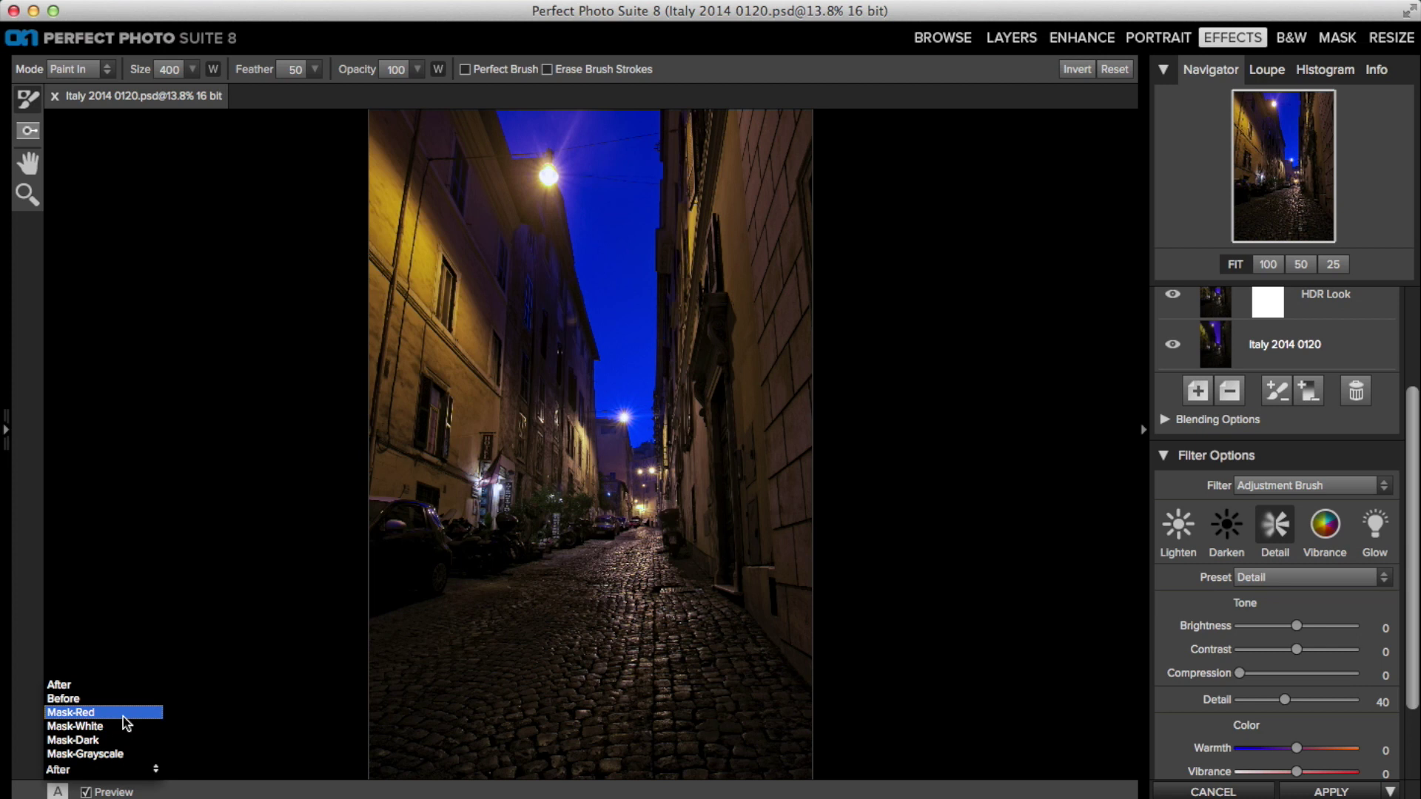
# - In Mask-Red preview, erase the stray painted patch near the bottom, then return to the After view
pyautogui.click(123, 717)
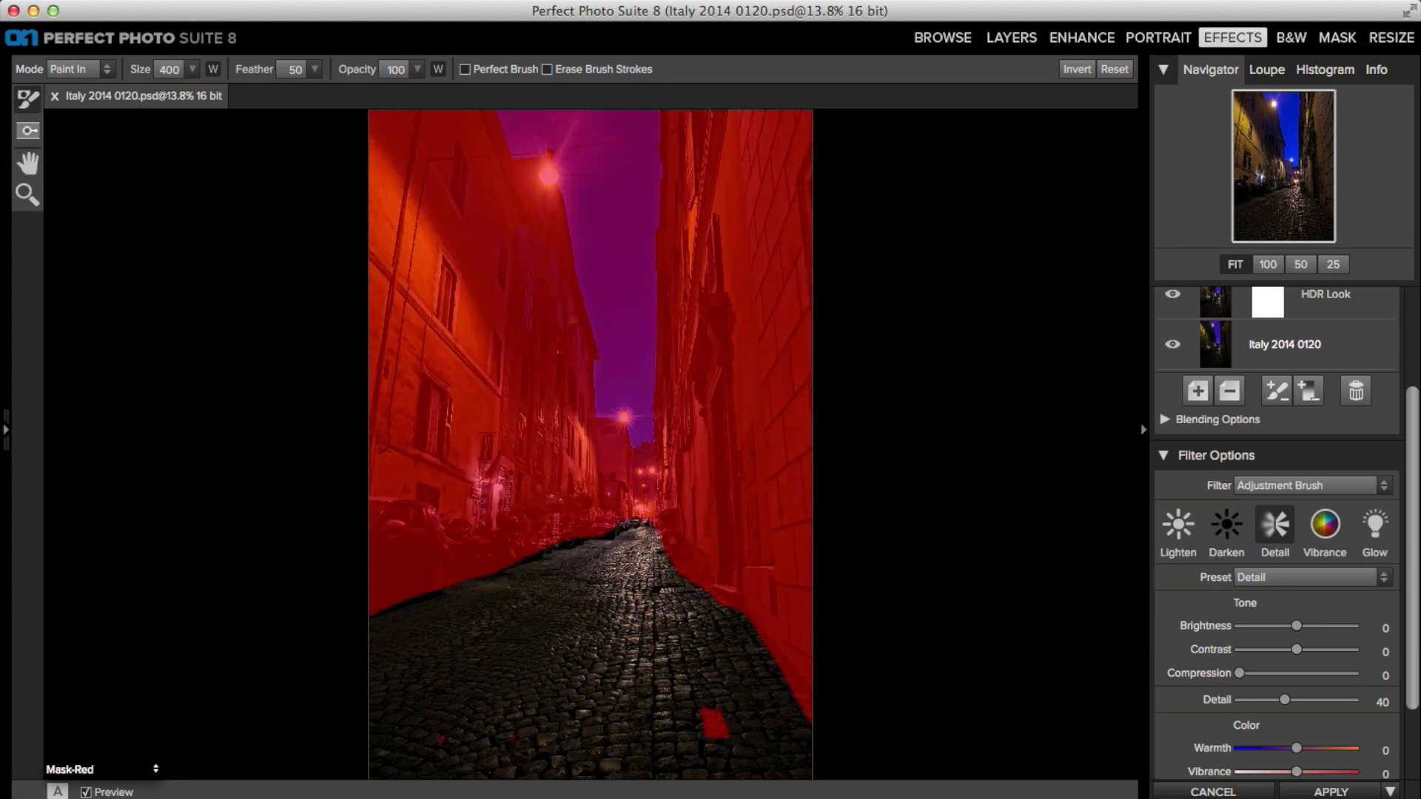
pyautogui.moveTo(566, 731)
pyautogui.mouseDown()
pyautogui.moveTo(724, 739)
pyautogui.moveTo(752, 651)
pyautogui.moveTo(777, 691)
pyautogui.moveTo(779, 760)
pyautogui.mouseUp()
pyautogui.click(105, 770)
pyautogui.click(112, 693)
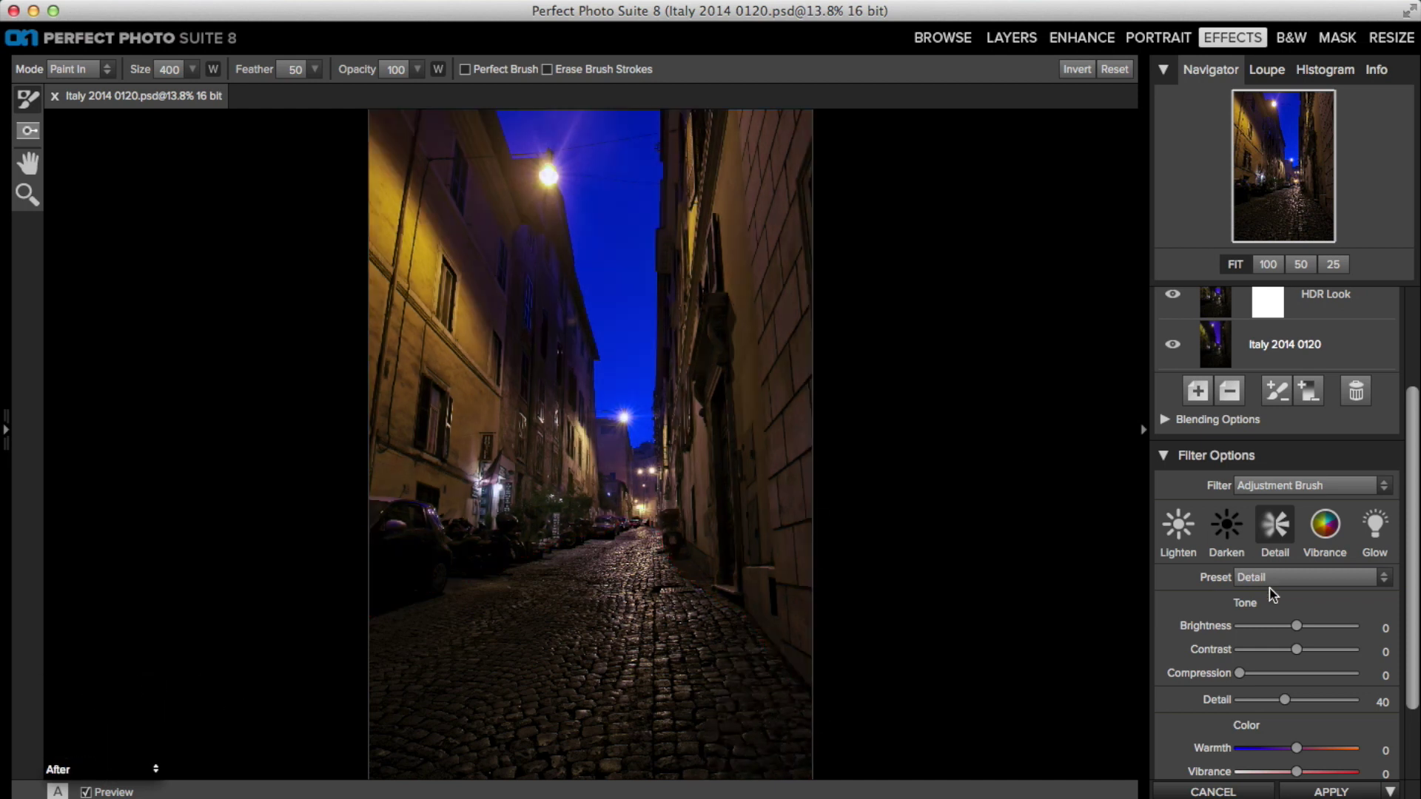
# - Set the street brush adjustment to Contrast 26 and Detail 52, then hide the layer to compare
pyautogui.moveTo(1297, 649); pyautogui.dragTo(1313, 650)
pyautogui.moveTo(1300, 699); pyautogui.dragTo(1296, 701)
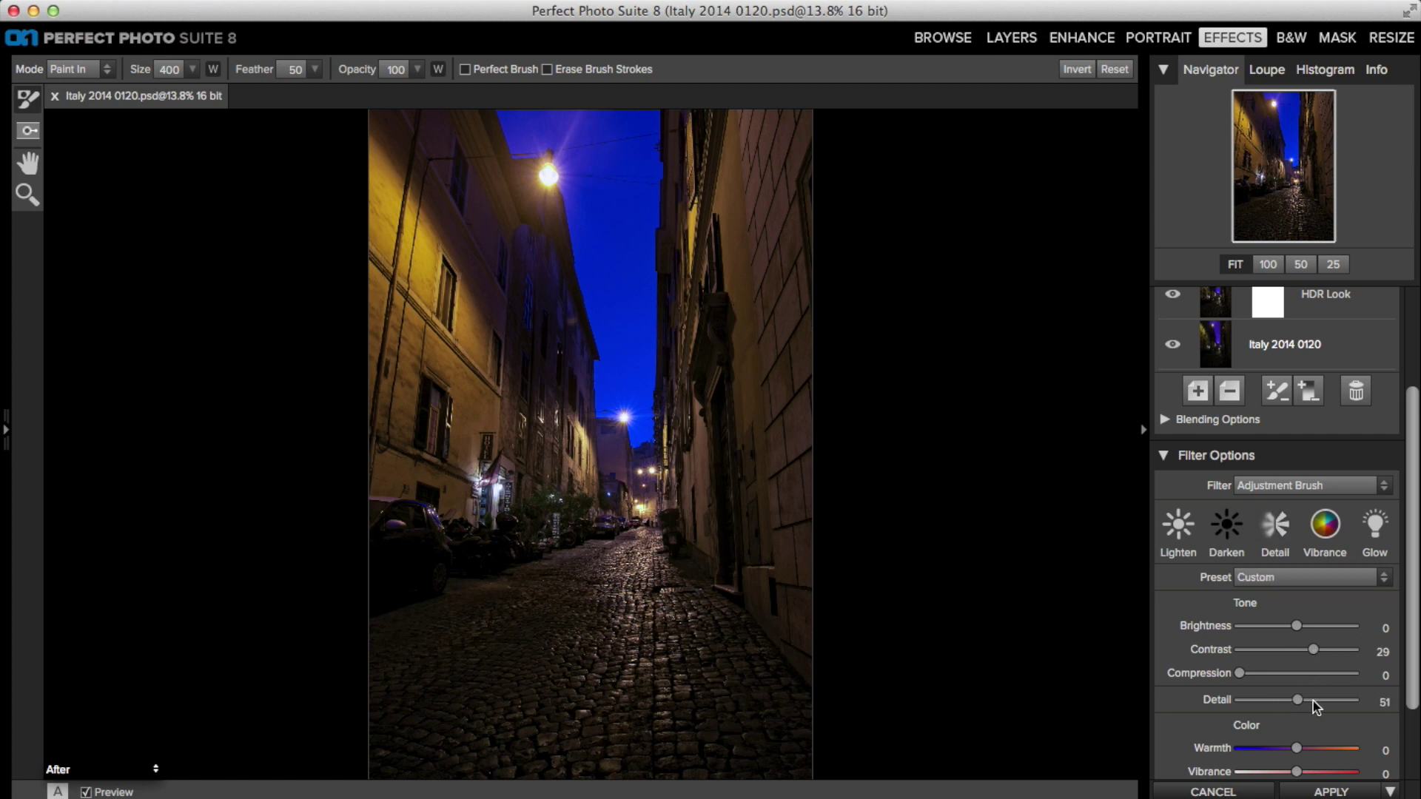
pyautogui.moveTo(1313, 700); pyautogui.dragTo(1292, 702)
pyautogui.moveTo(1314, 656); pyautogui.dragTo(1311, 651)
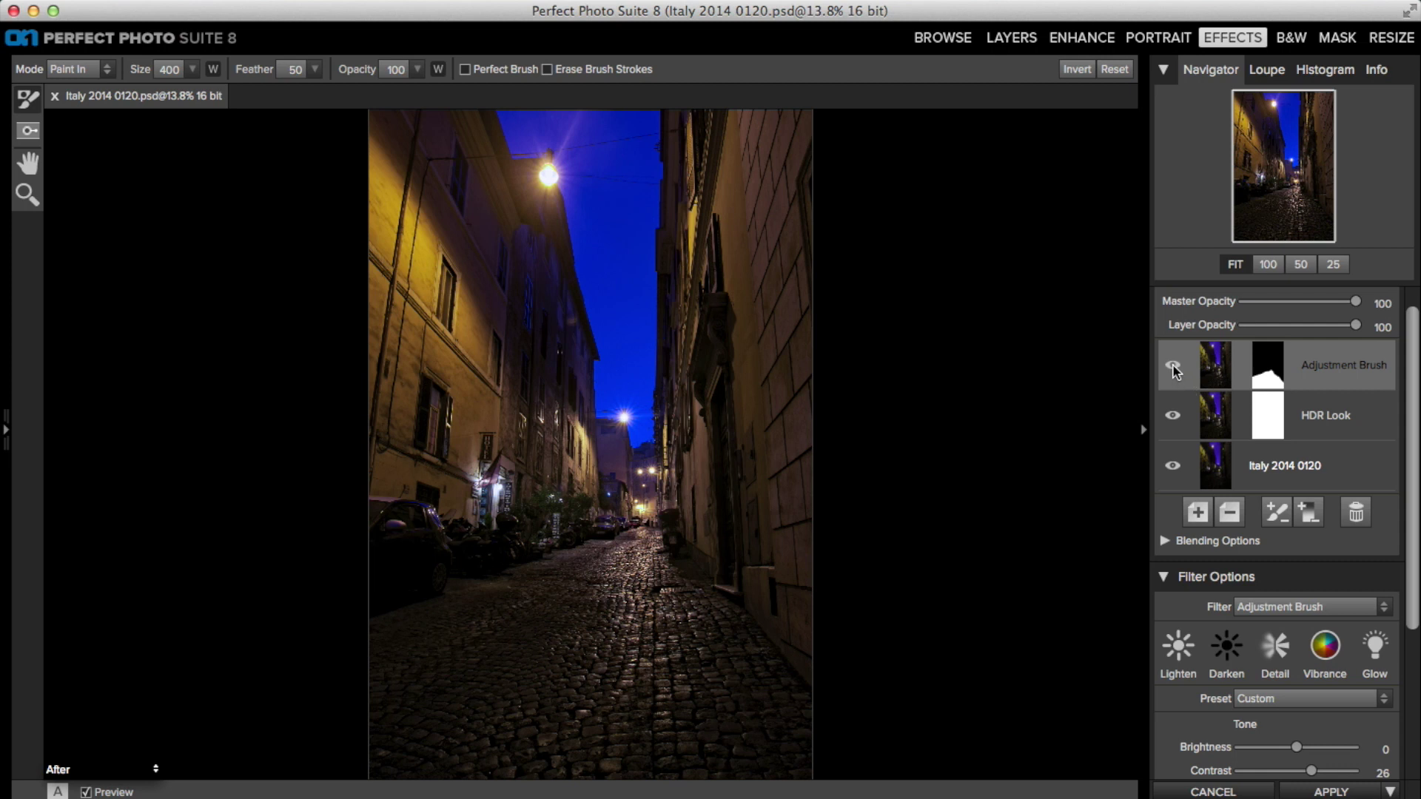
pyautogui.click(1174, 366)
# - Show the street's Adjustment Brush layer again and add an Adjustment Brush layer to the church photo
pyautogui.click(1174, 366)
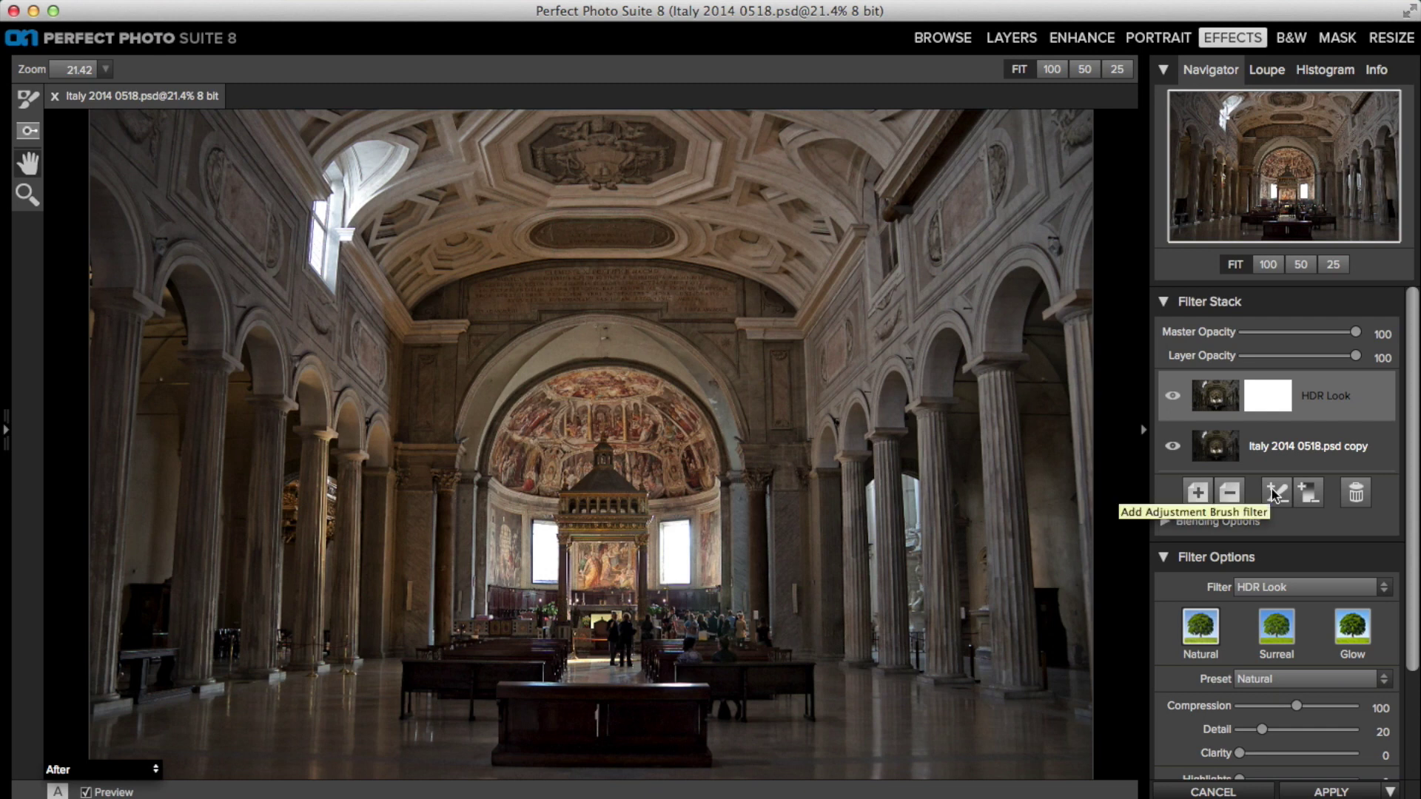
pyautogui.click(1273, 493)
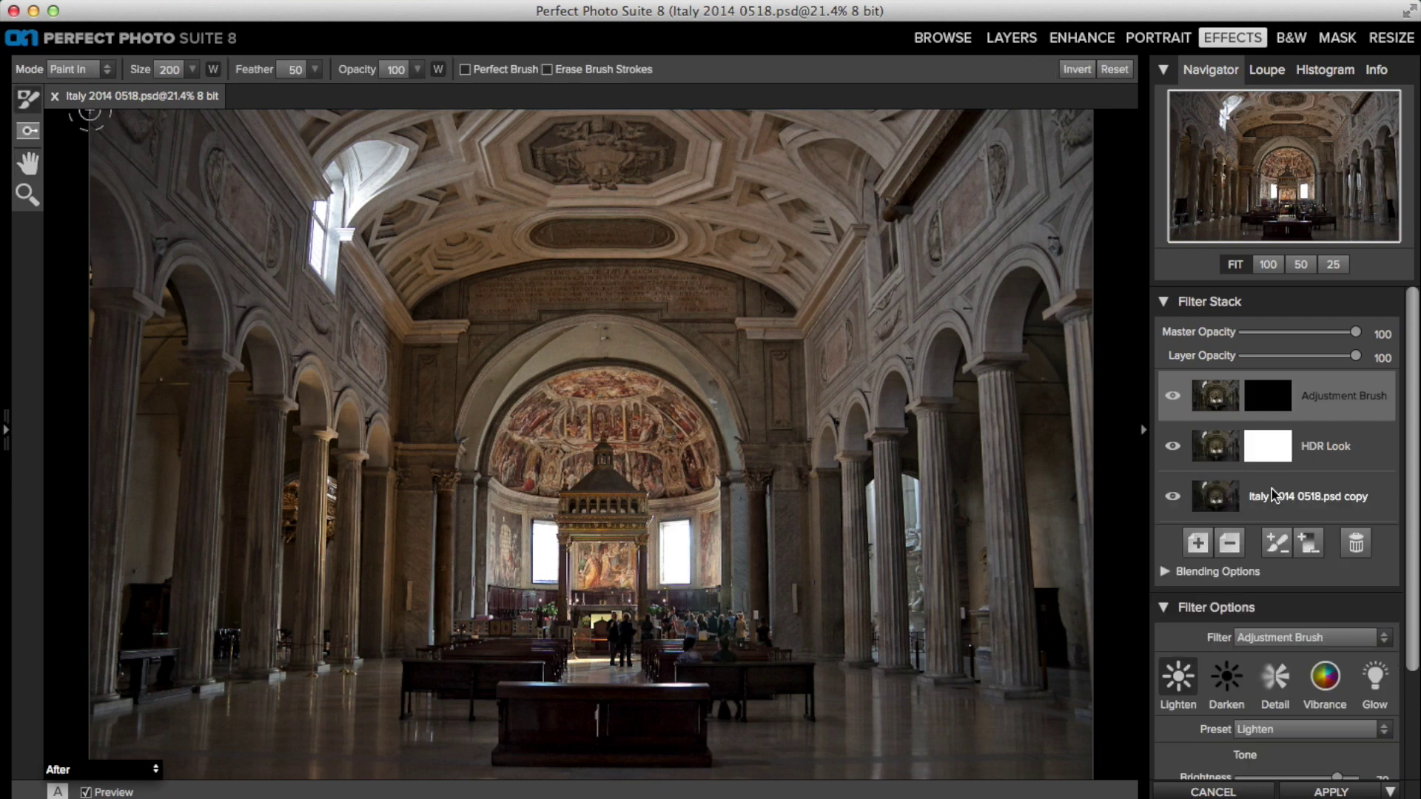
# - Set the church brush to the Detail preset and toggle edge-aware Perfect Brush on, then off
pyautogui.click(1276, 678)
pyautogui.scroll(-5, 1285, 609)
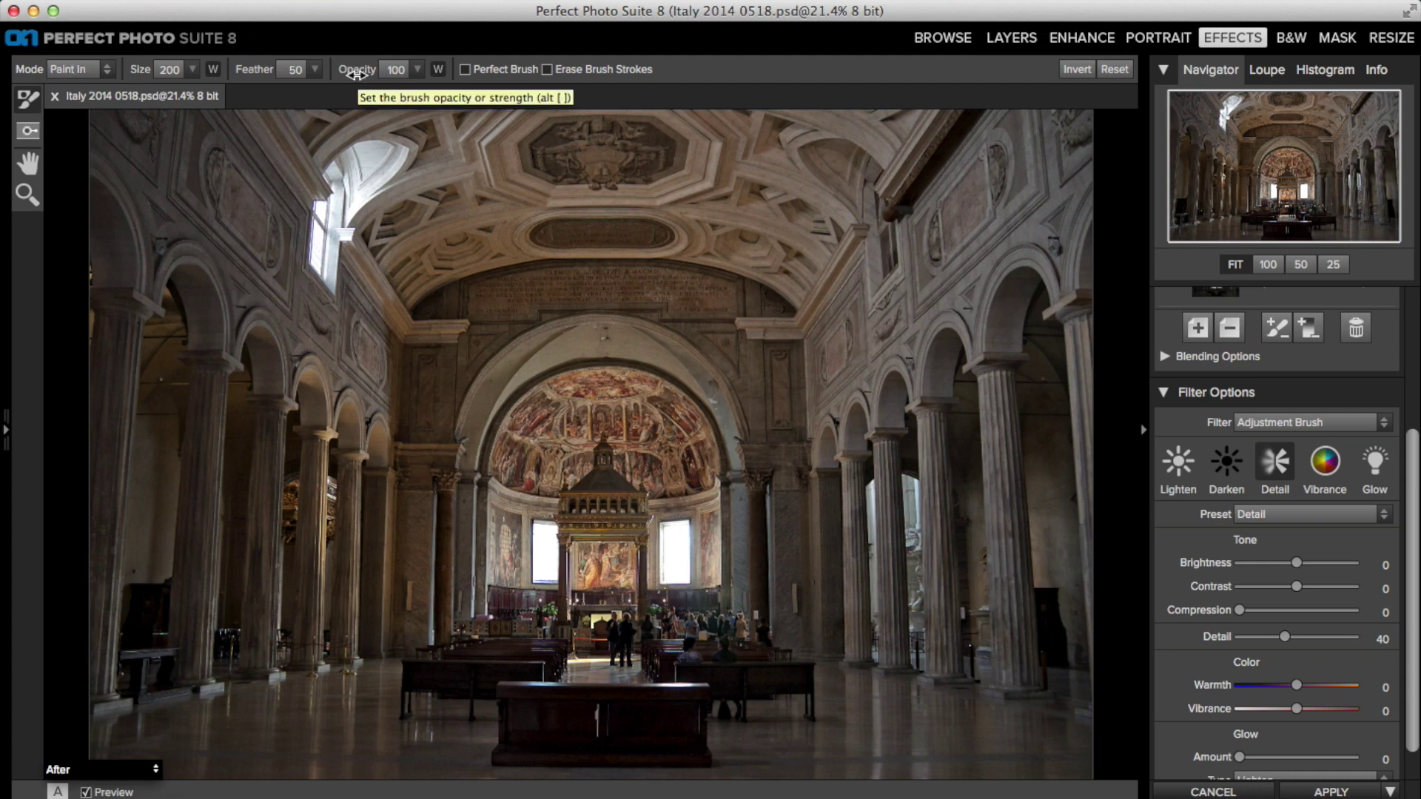
pyautogui.click(465, 69)
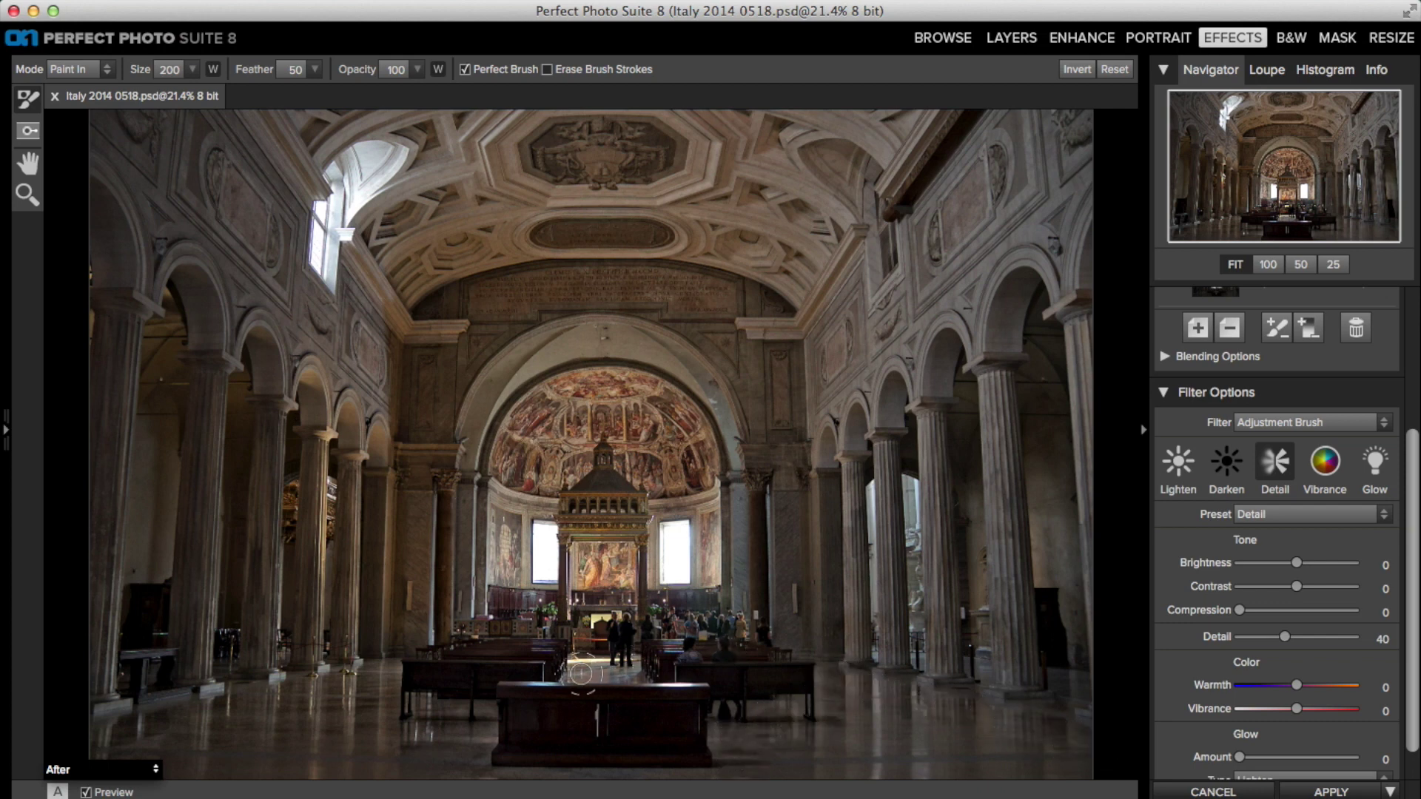
pyautogui.click(465, 68)
# - Compare the church brush layer on and off, then lower its opacity from 100 to 61
pyautogui.scroll(5, 1304, 405)
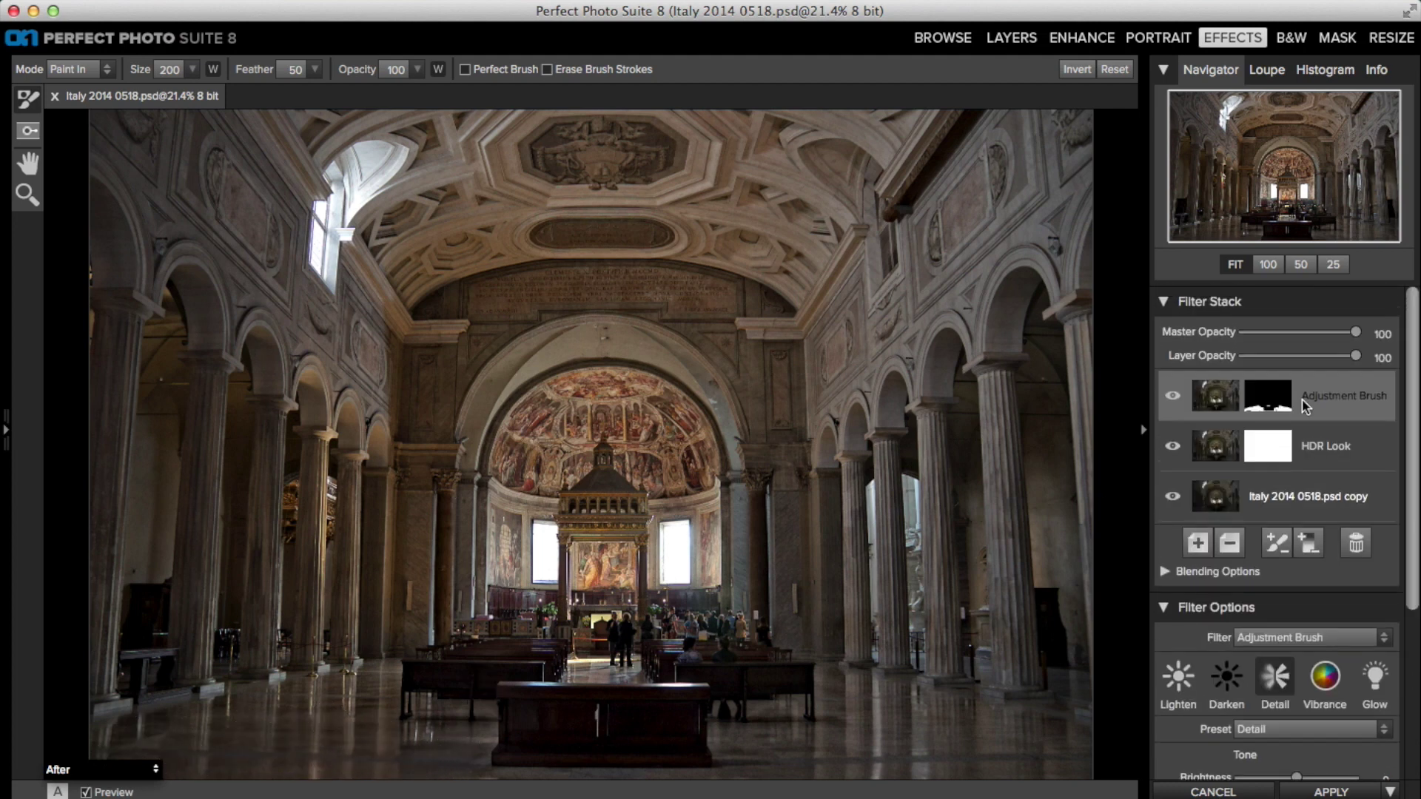
pyautogui.click(1171, 397)
pyautogui.click(1171, 397)
pyautogui.moveTo(1355, 356); pyautogui.dragTo(1316, 358)
pyautogui.click(1265, 358)
pyautogui.moveTo(1272, 358); pyautogui.dragTo(1313, 361)
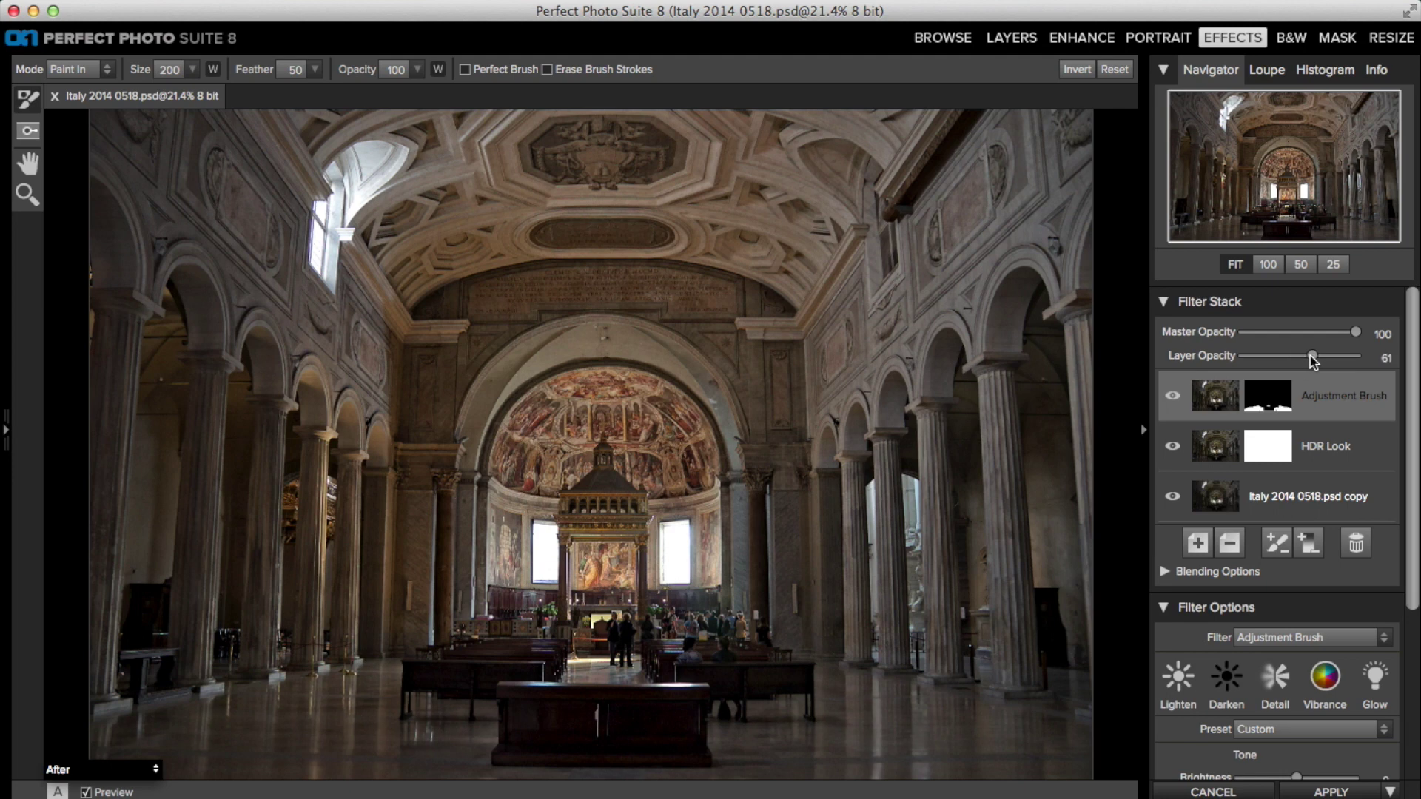